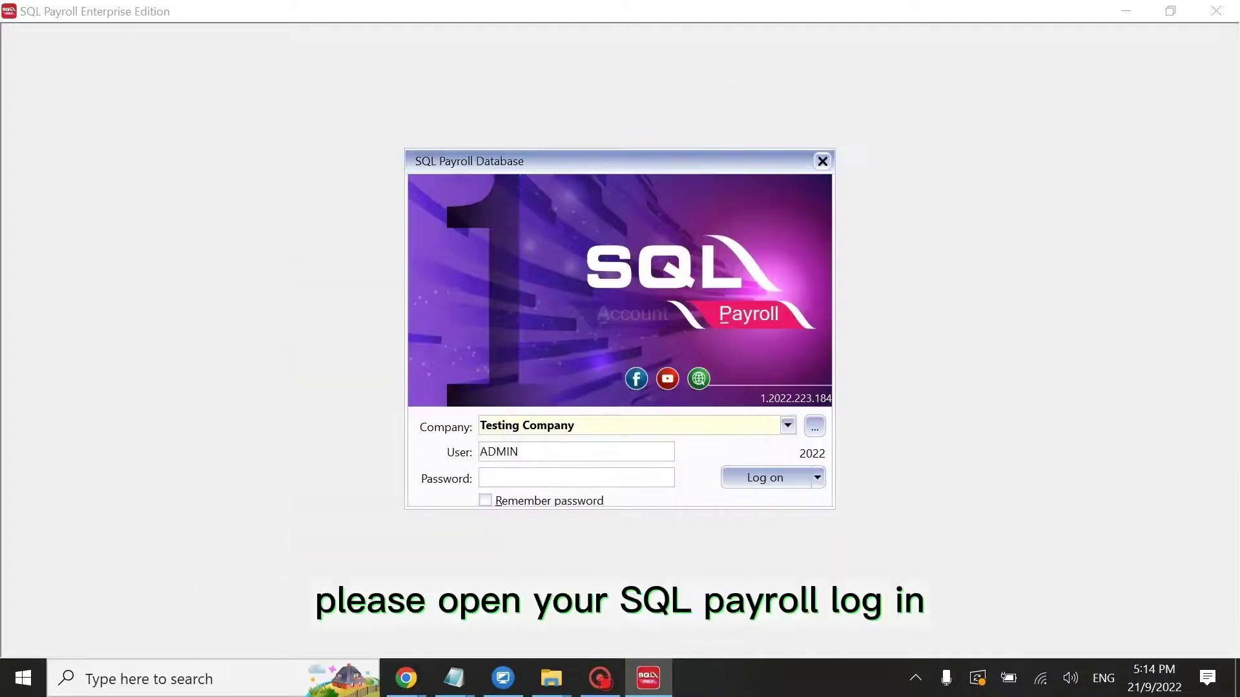
{"action": "type", "text": "****"}
{"action": "type", "text": "*"}
- Log on to Testing Company and view the Company Profile cloud settings, where Drive is Off
{"action": "key", "text": "Return"}
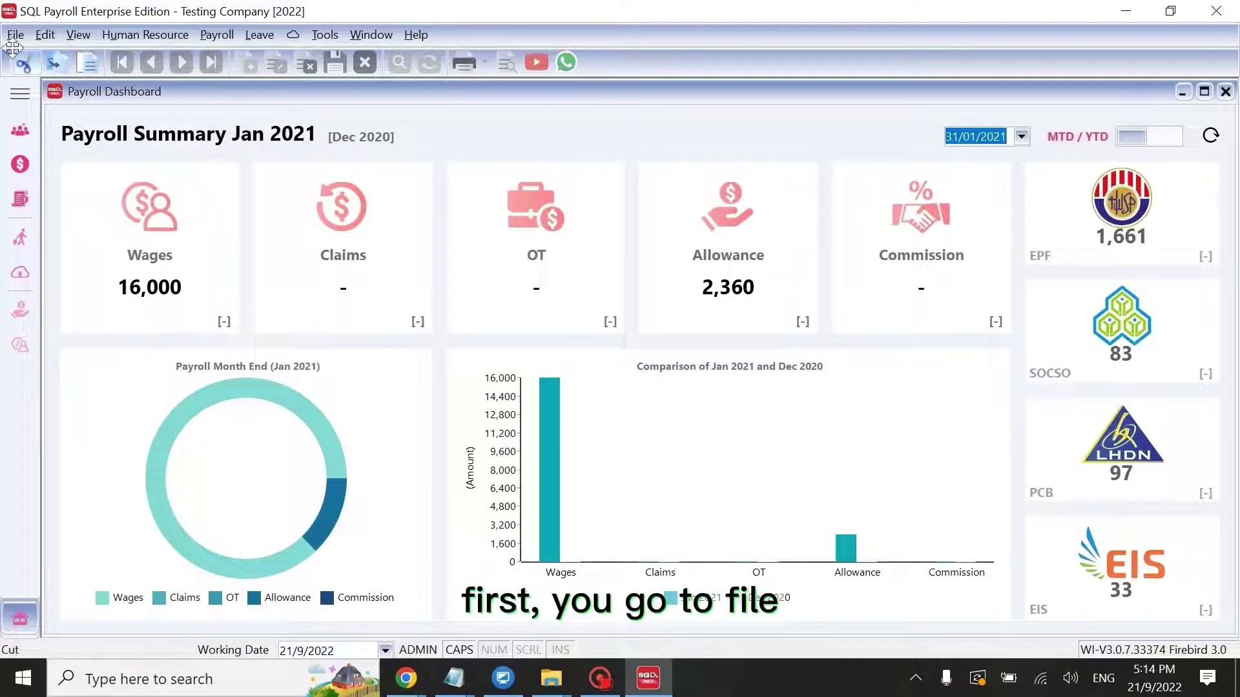
{"action": "left_click", "coordinate": [16, 33]}
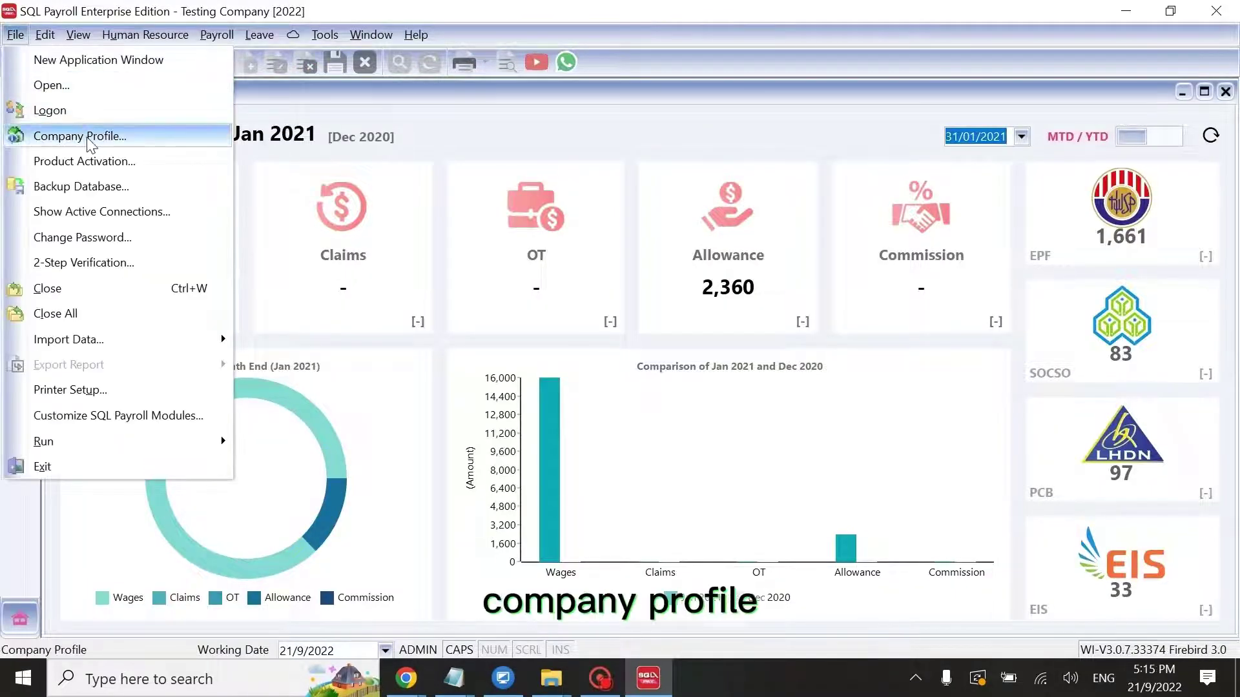
{"action": "left_click", "coordinate": [87, 138]}
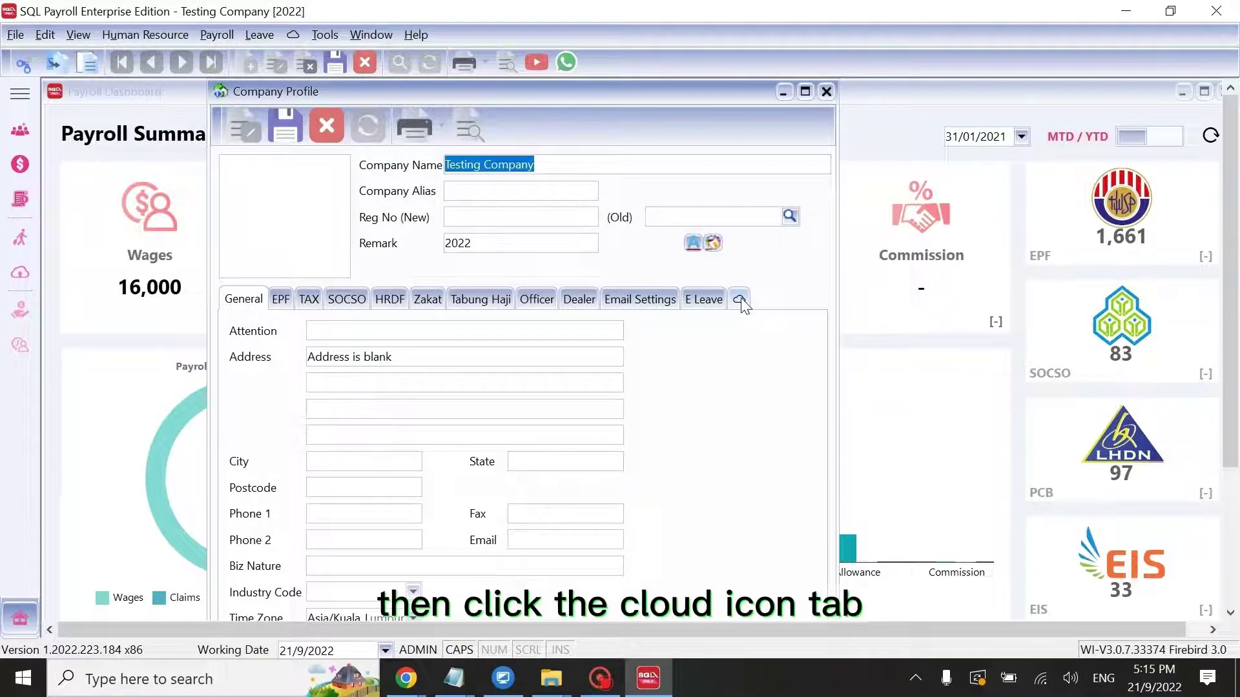
{"action": "left_click", "coordinate": [739, 300]}
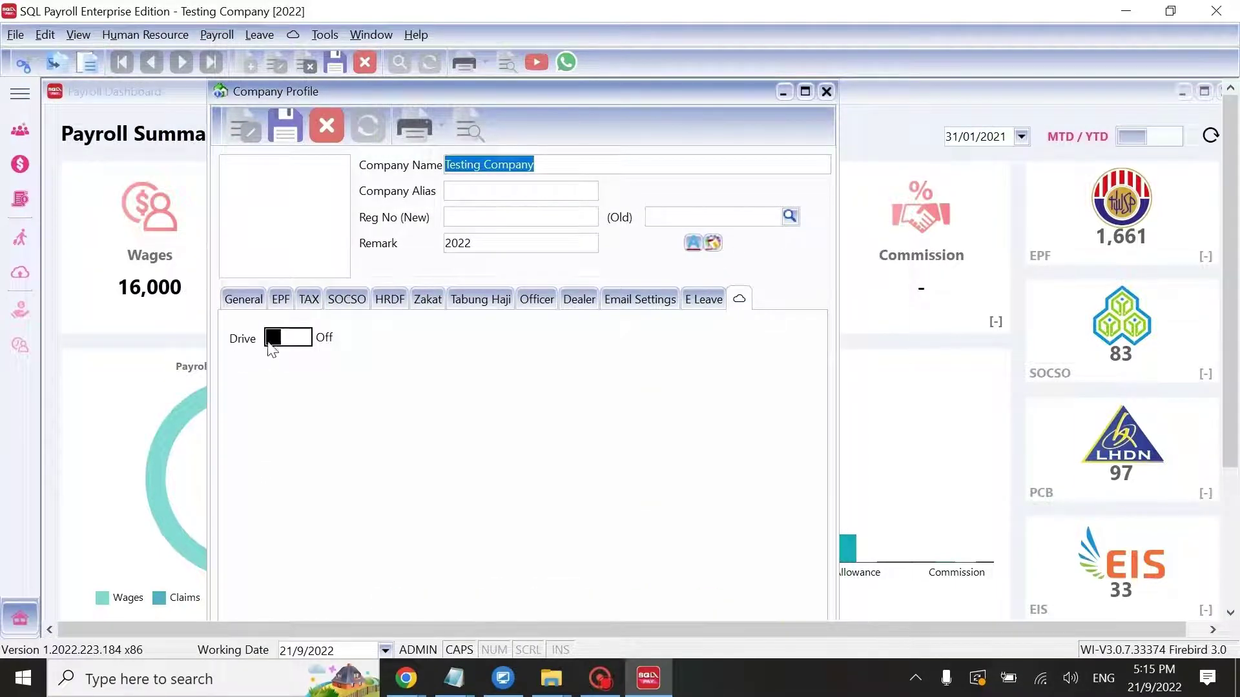
- Switch on Drive and sign in to SQL Drive with the registered Google account and password
{"action": "left_click", "coordinate": [279, 341]}
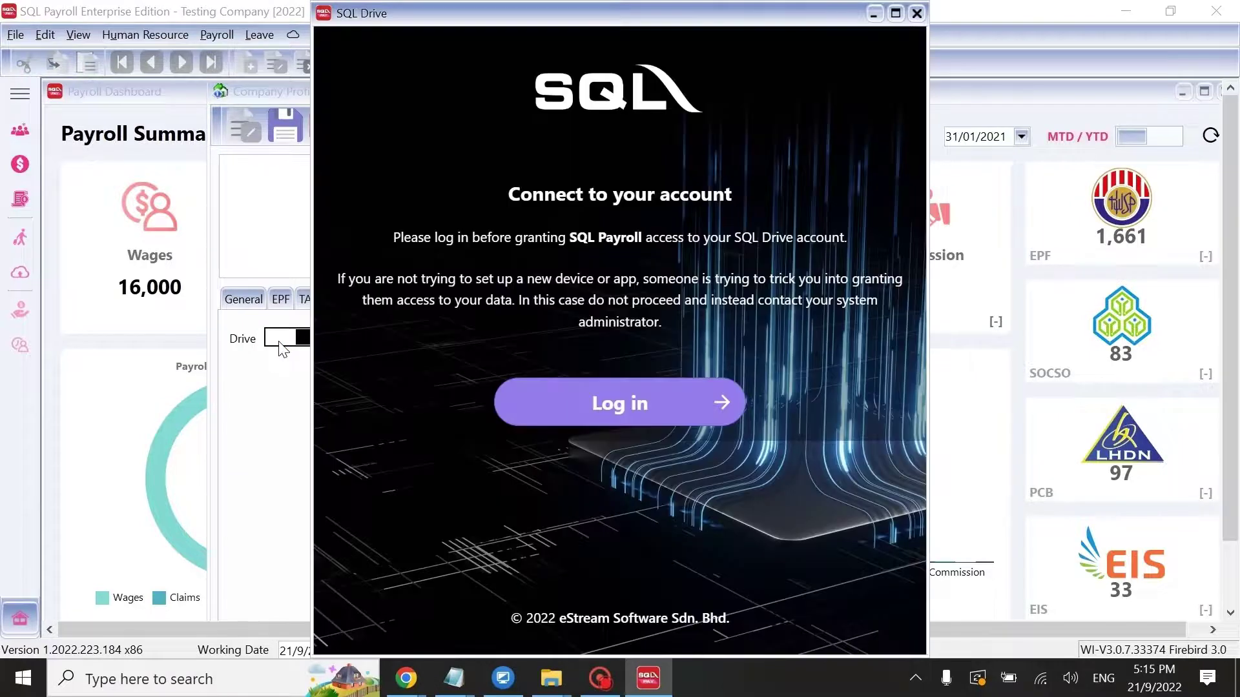
{"action": "left_click", "coordinate": [592, 408]}
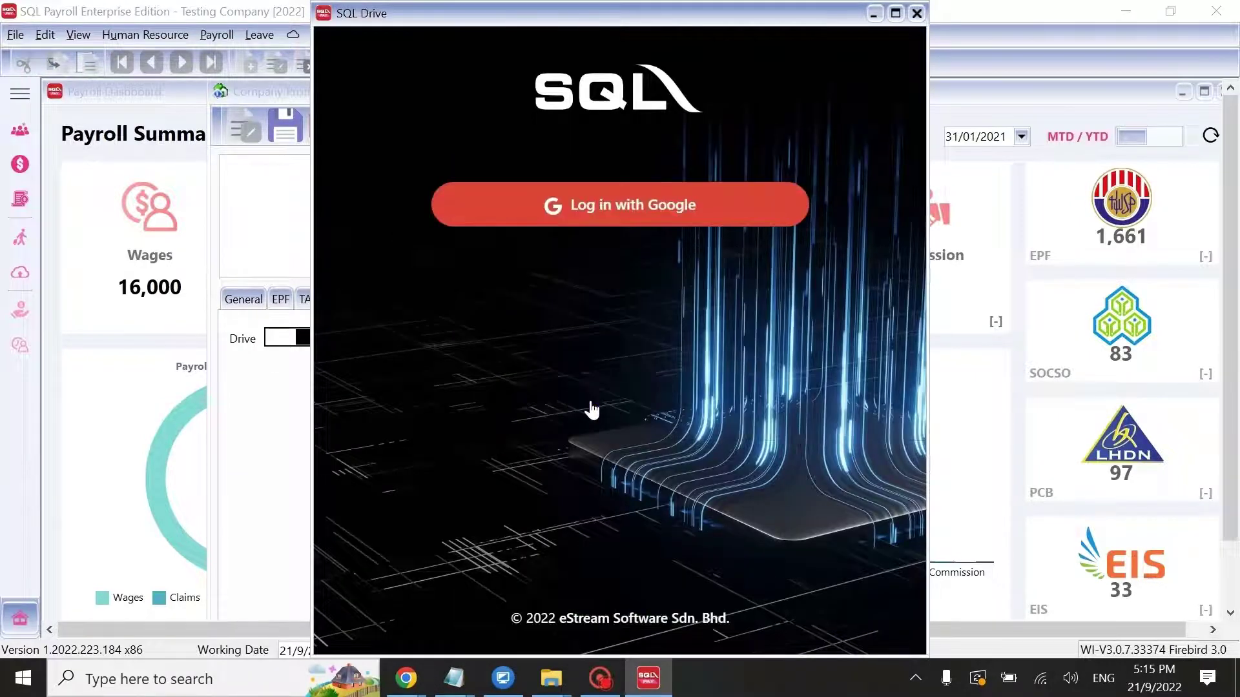
{"action": "left_click", "coordinate": [599, 204]}
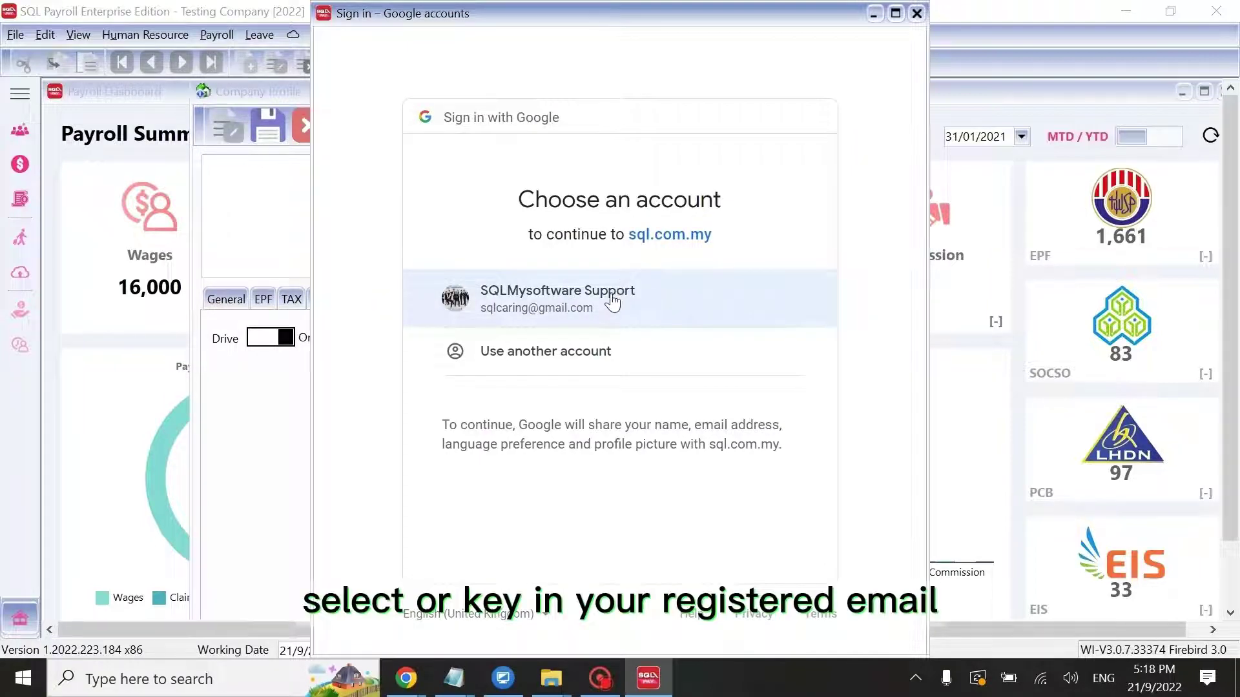
{"action": "left_click", "coordinate": [616, 296]}
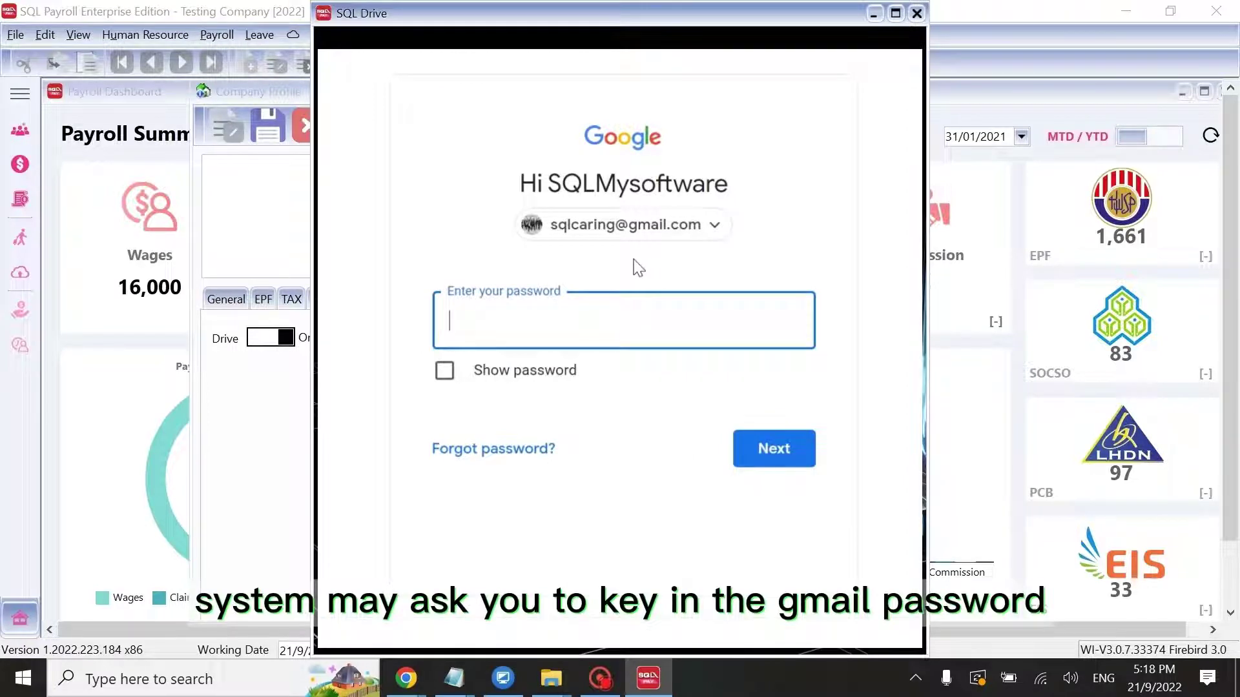
{"action": "type", "text": "•••••••••"}
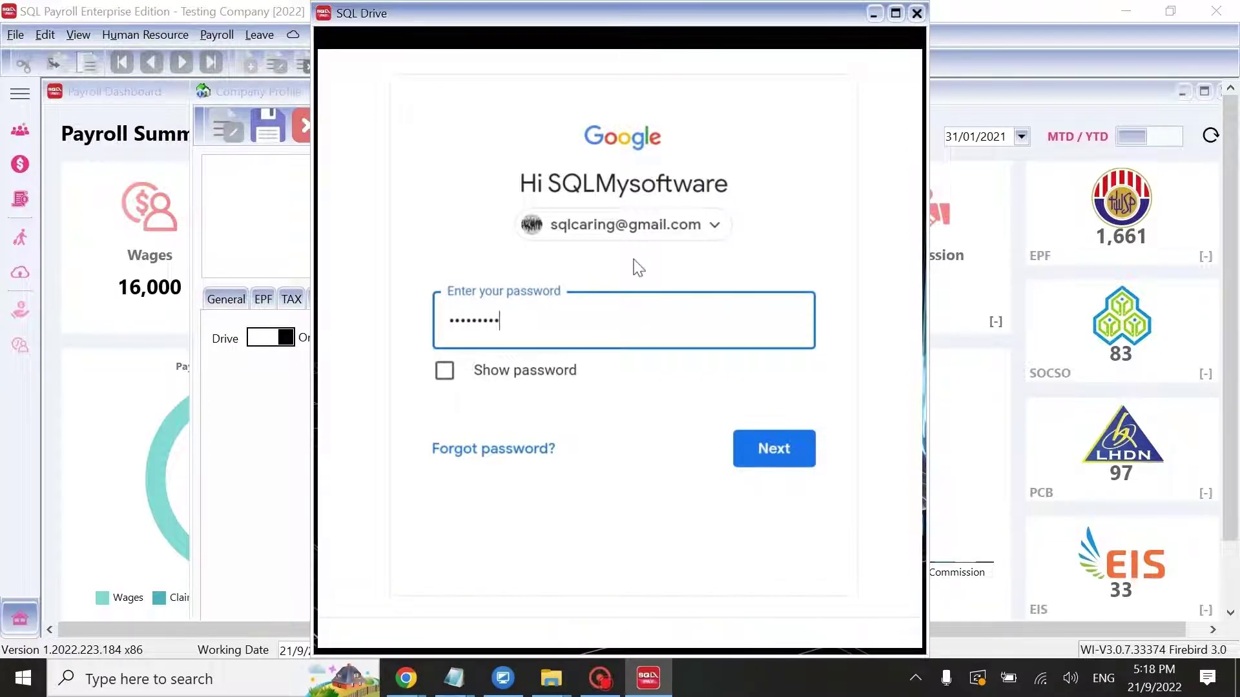
{"action": "key", "text": "Return"}
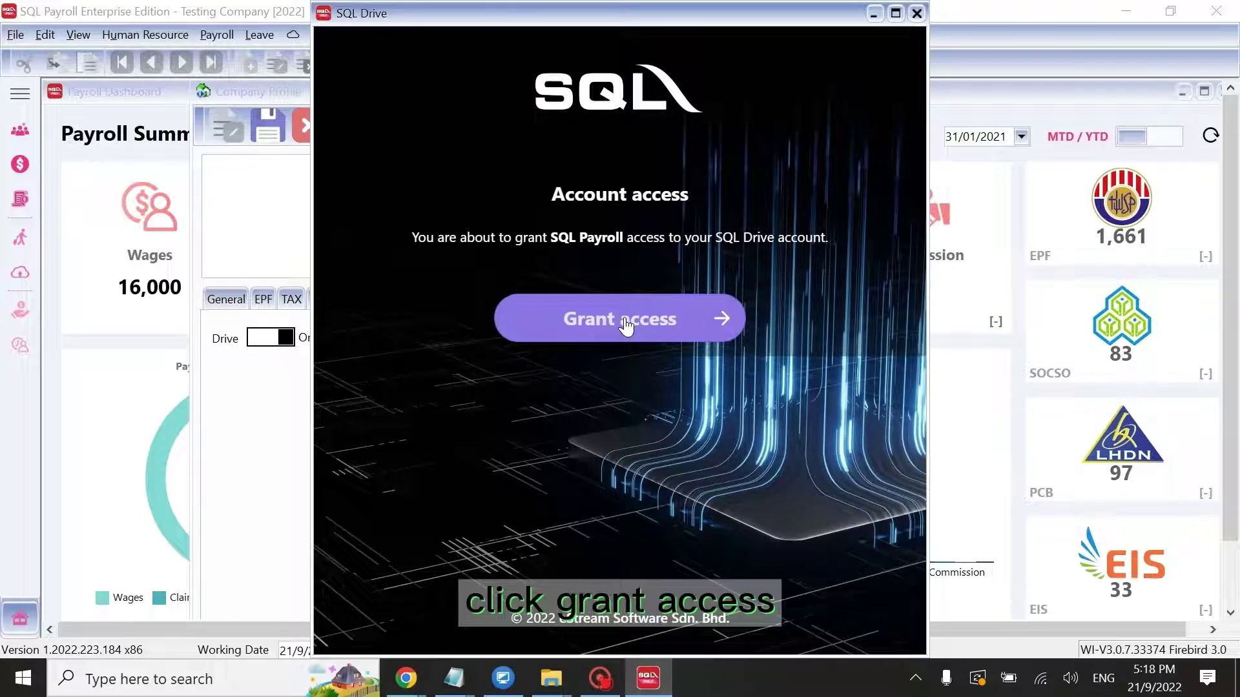
- Grant SQL Payroll access to SQL Drive so the Company Profile shows Drive On
{"action": "left_click", "coordinate": [625, 322]}
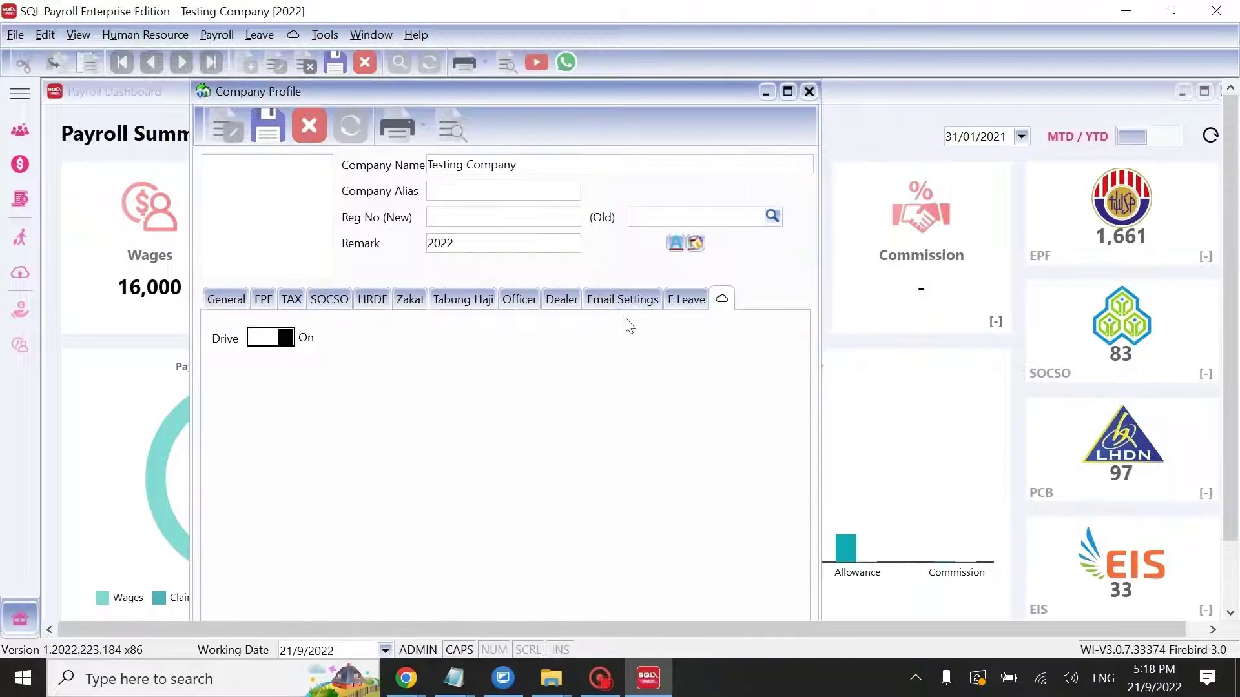